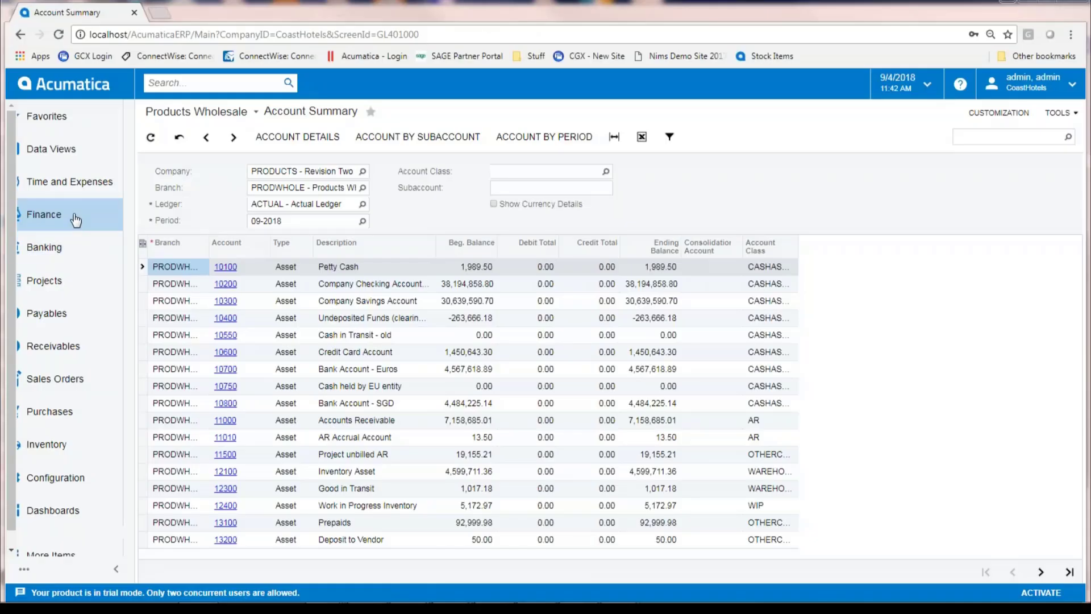
# - Start a new journal entry and load posted batch GL001004 for Hotel 116
pyautogui.click(74, 214)
pyautogui.click(210, 179)
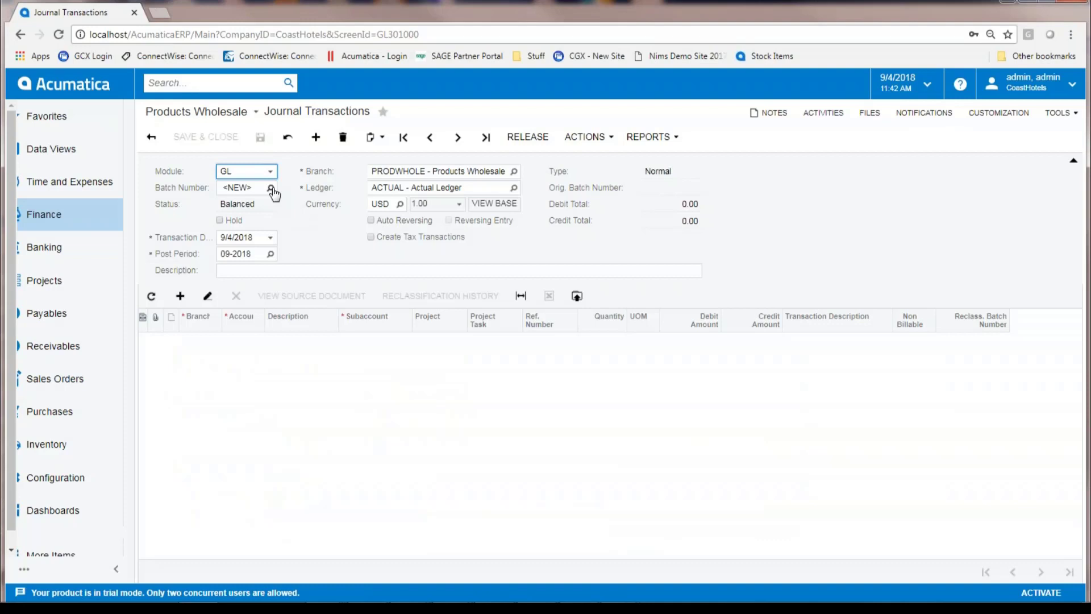
pyautogui.click(272, 188)
pyautogui.doubleClick(293, 272)
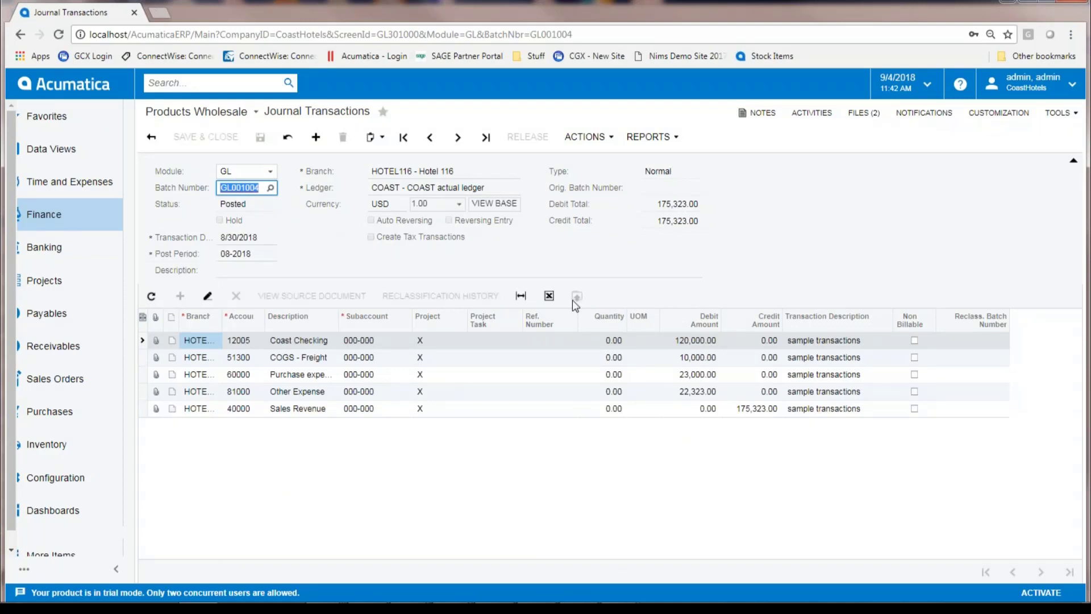
# - Export the five GL001004 journal lines to an Excel workbook, then close it
pyautogui.click(549, 296)
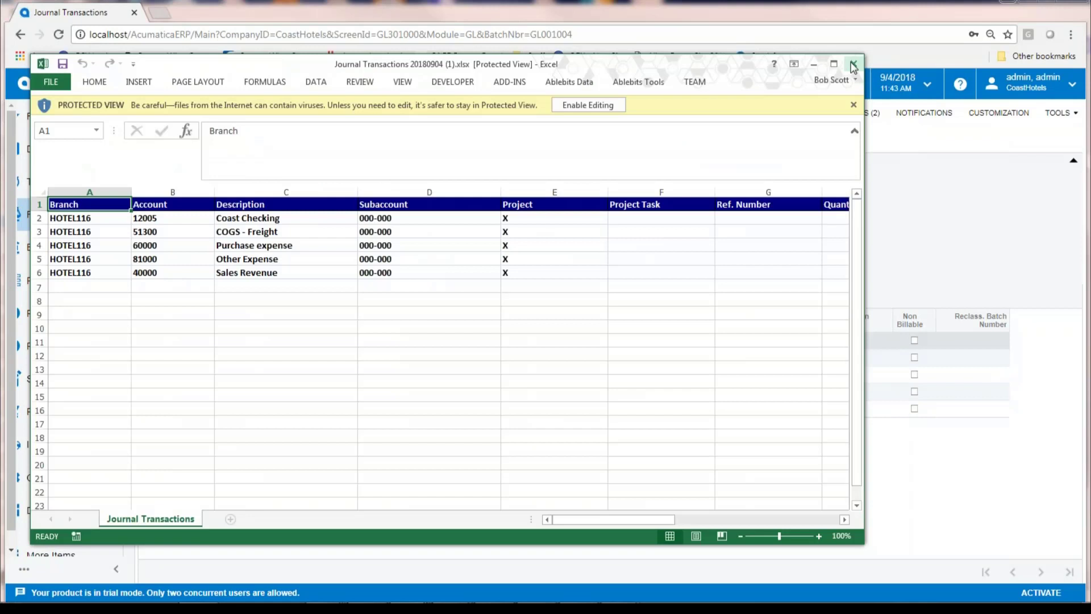
pyautogui.click(854, 66)
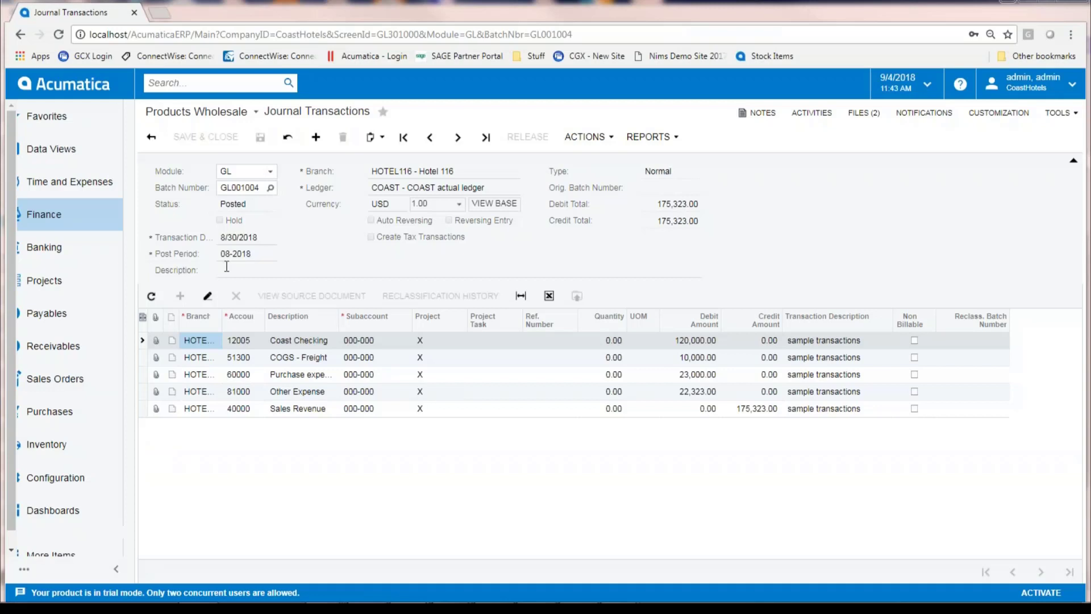
# - Run the Trial Balance Summary report for ledger ACTUAL, period 09-2018
pyautogui.click(74, 222)
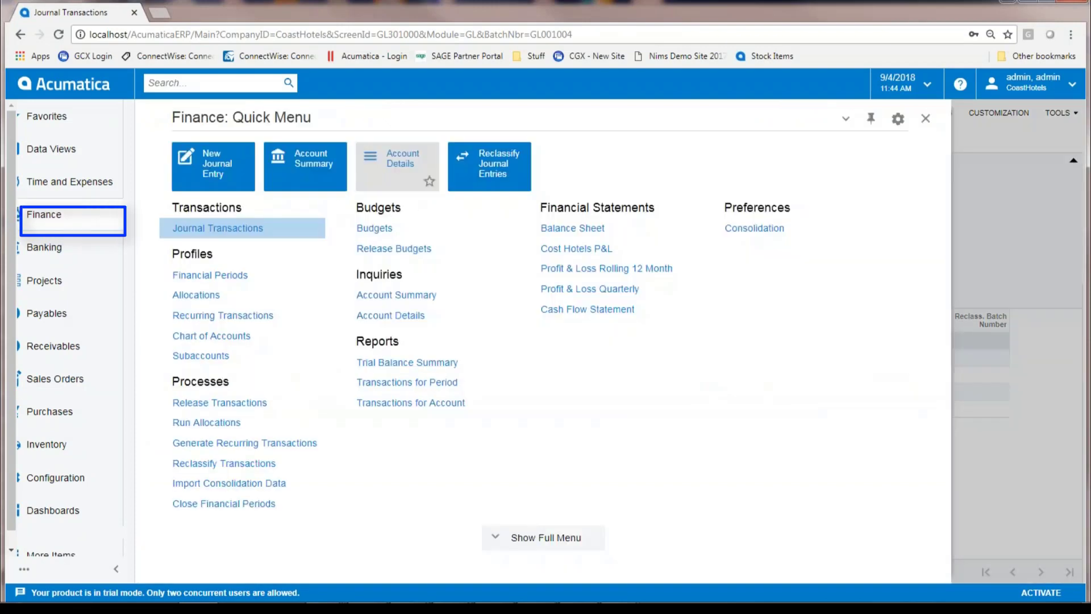
pyautogui.click(407, 362)
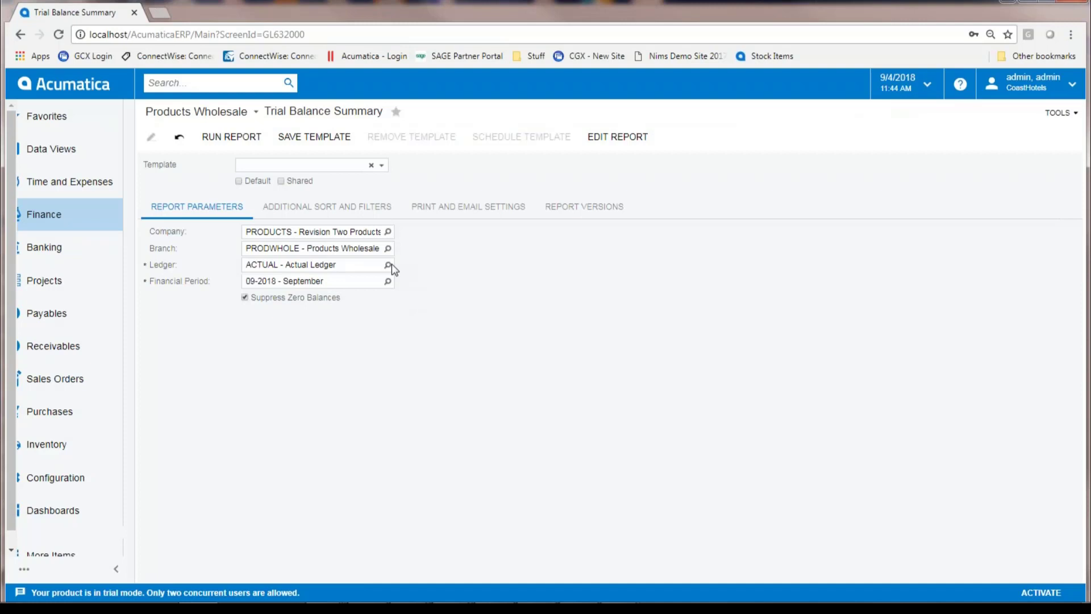
pyautogui.click(231, 137)
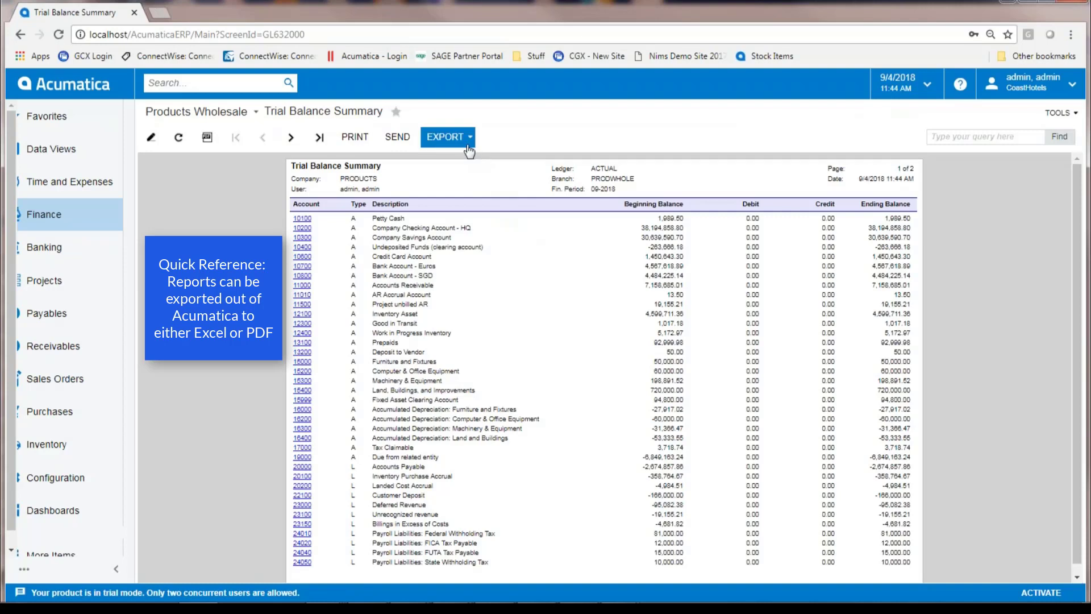
# - List the report's Excel and PDF export options, discarding an accidental email draft
pyautogui.click(446, 136)
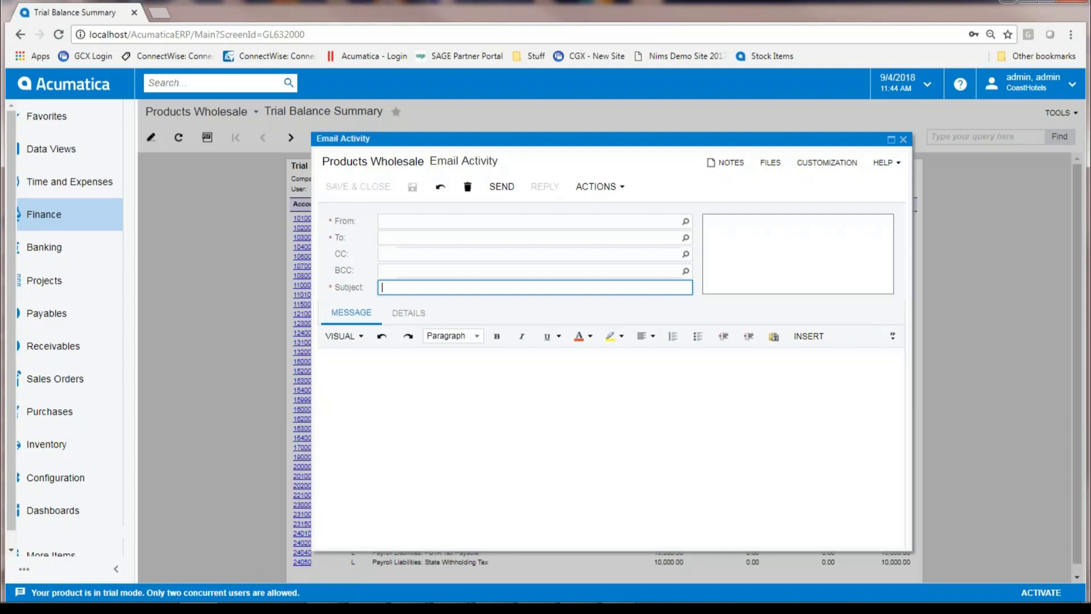
pyautogui.click(903, 139)
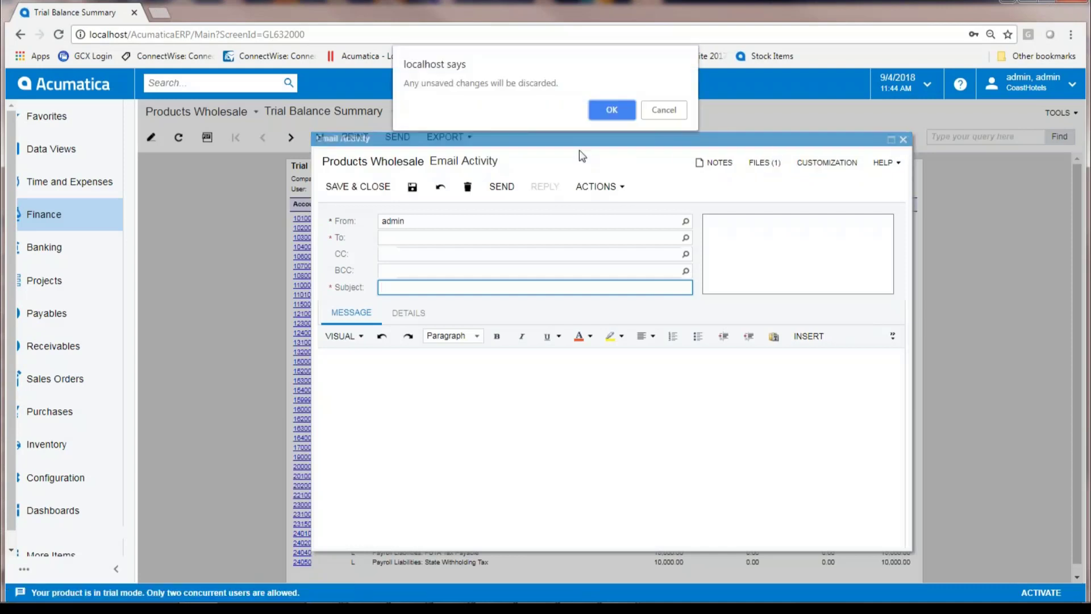
pyautogui.click(615, 112)
pyautogui.click(447, 136)
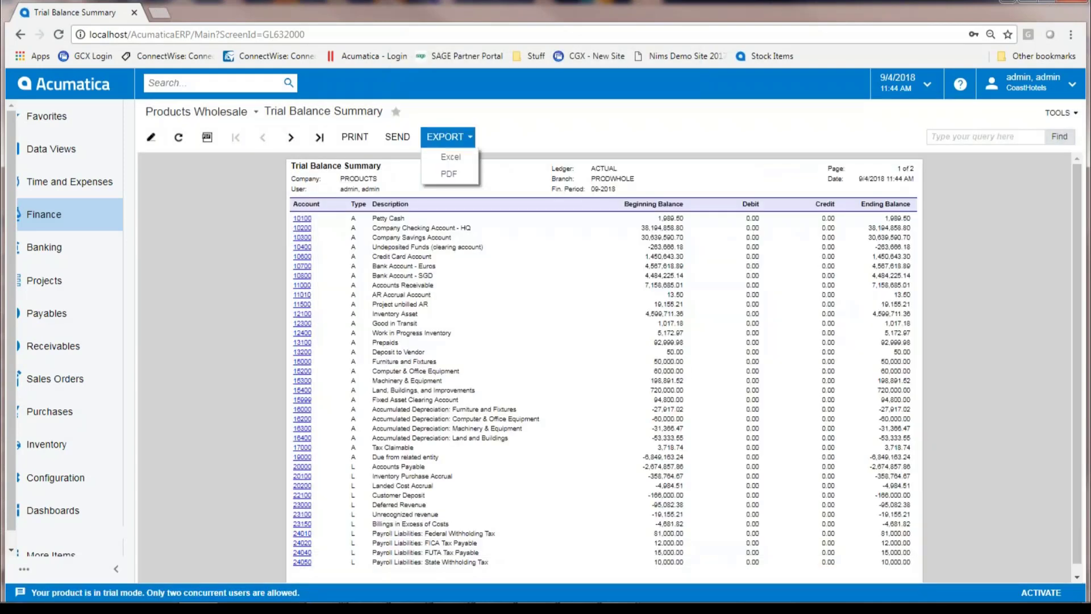
# - Export the Trial Balance Summary to an Excel workbook, then close it
pyautogui.click(452, 157)
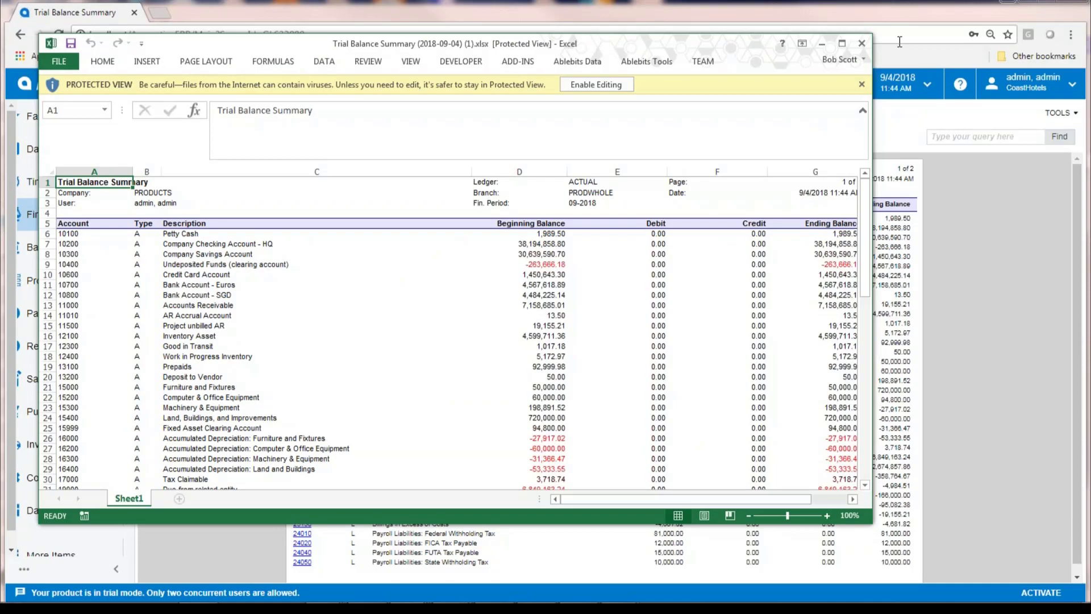
pyautogui.click(863, 44)
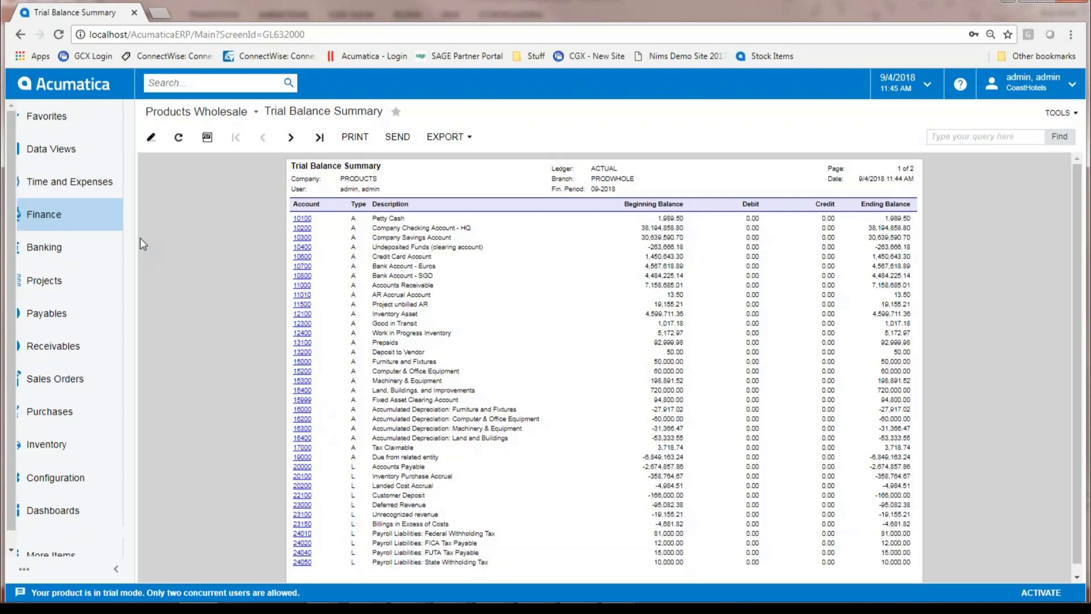
# - Browse the Payables and Receivables quick menus, then return to the Finance menu
pyautogui.click(45, 321)
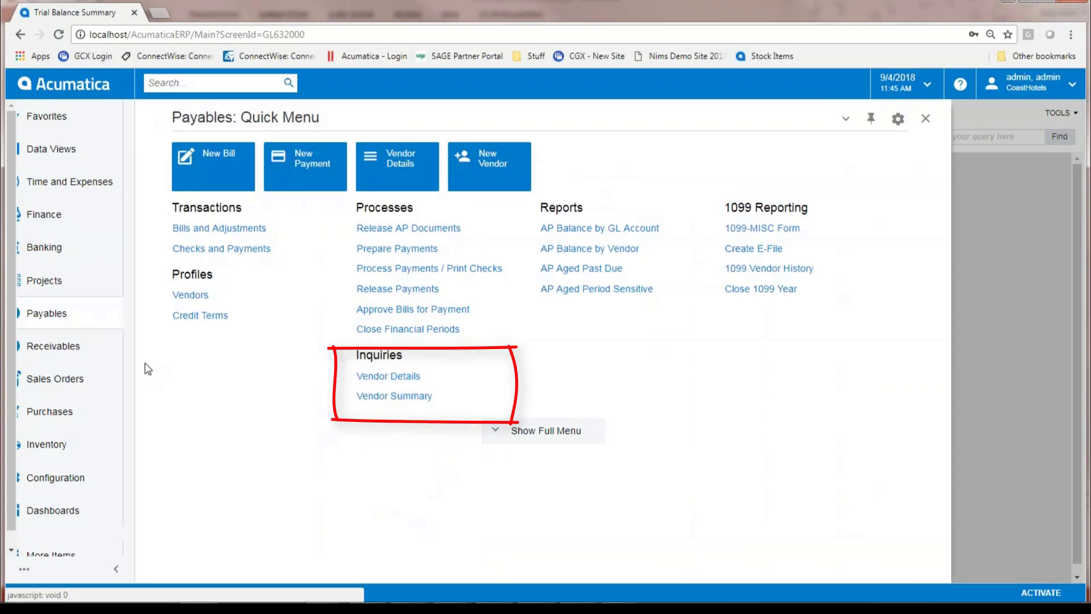
pyautogui.click(70, 348)
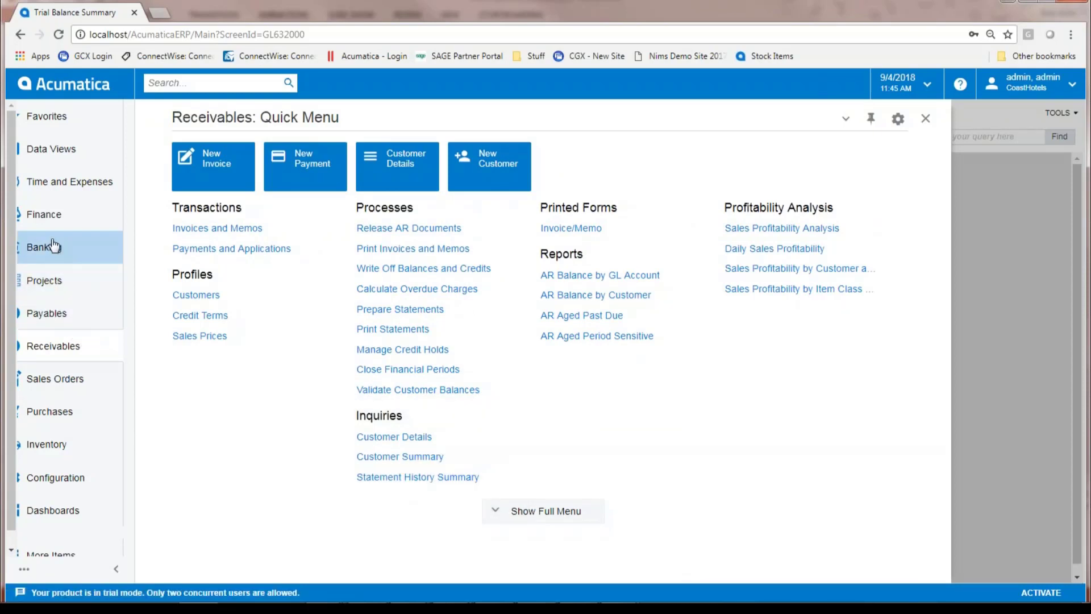
pyautogui.click(54, 219)
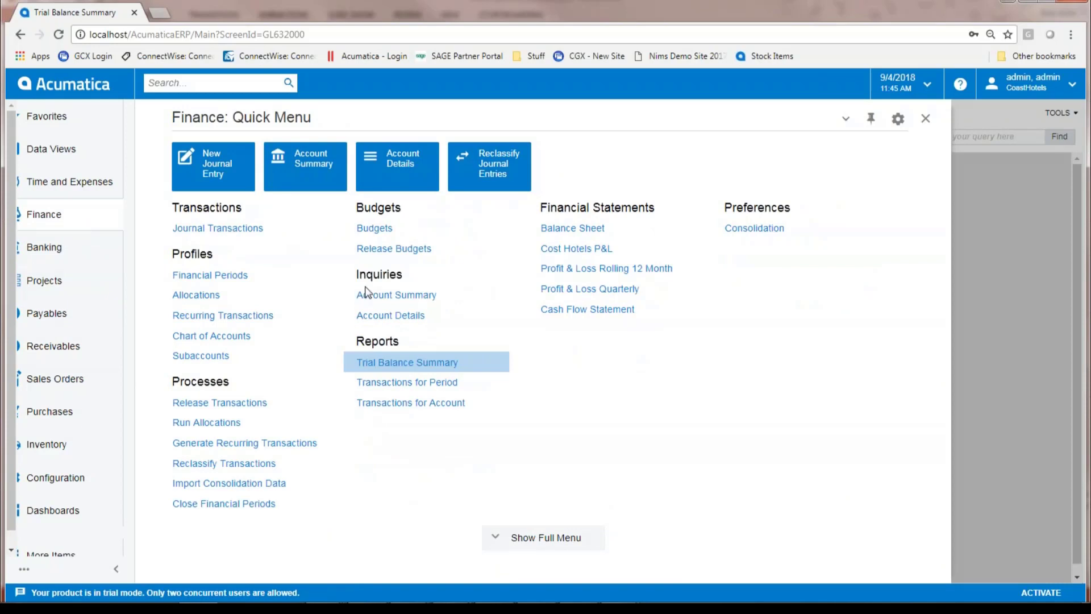
pyautogui.moveTo(408, 363)
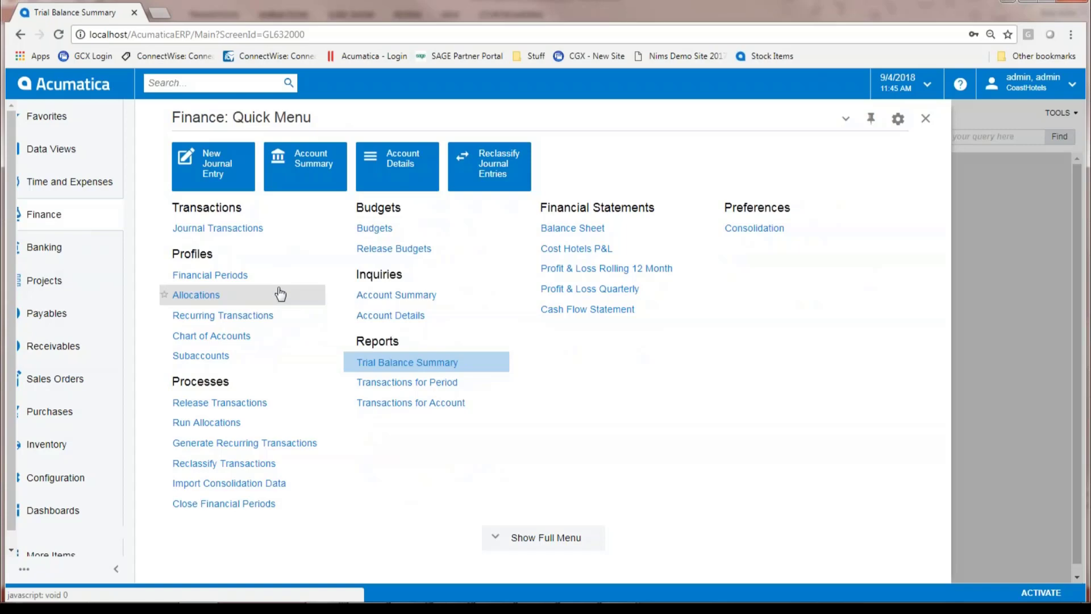
# - Open the Account Summary inquiry for 09-2018 and export its grid to Excel
pyautogui.click(401, 295)
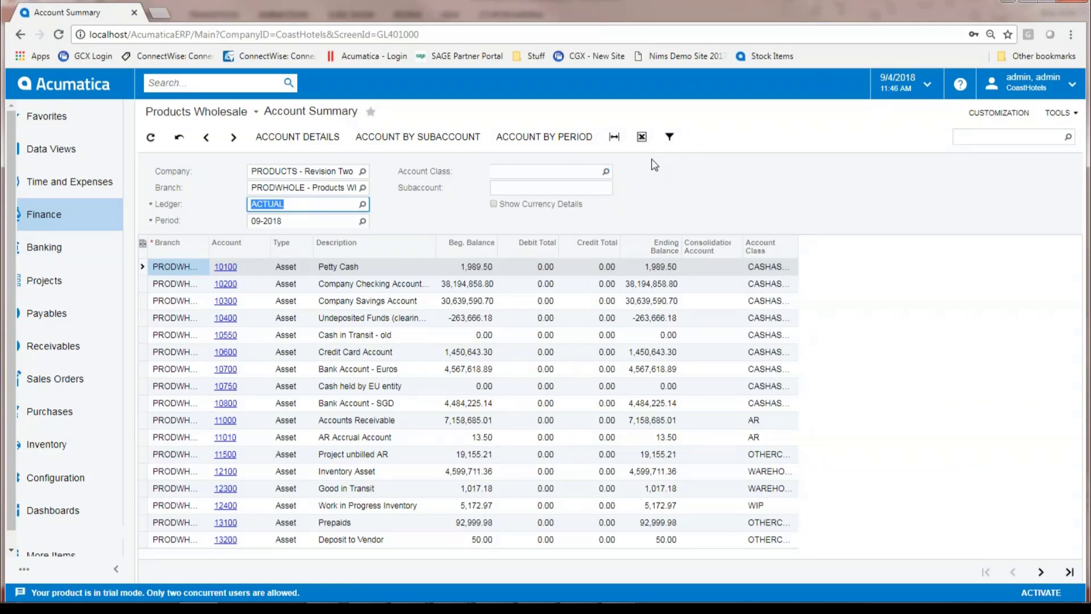
pyautogui.click(642, 137)
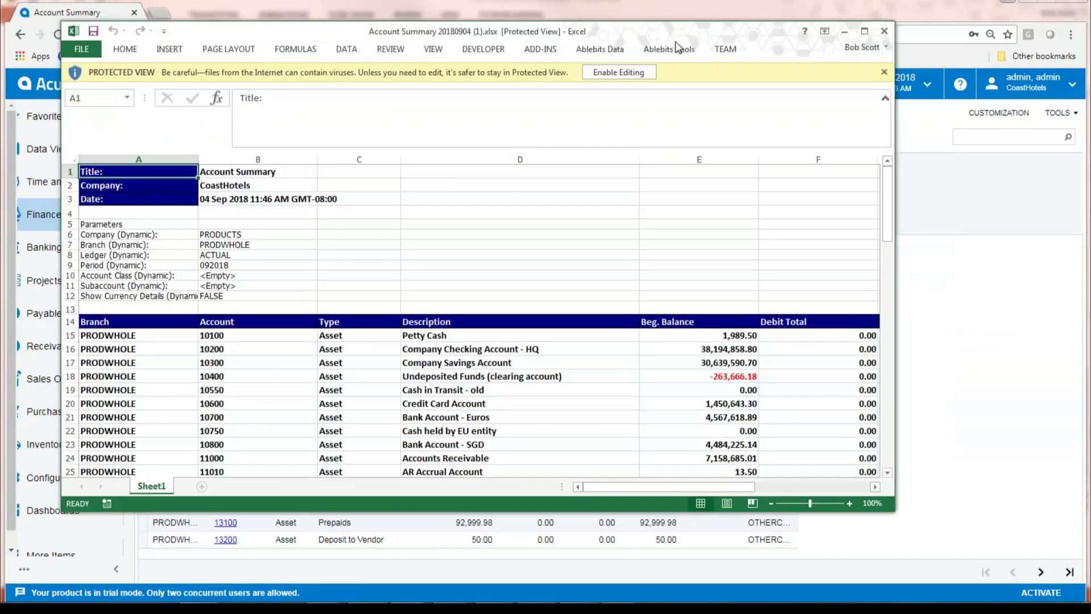
# - Close the exported Account Summary Excel workbook
pyautogui.click(885, 32)
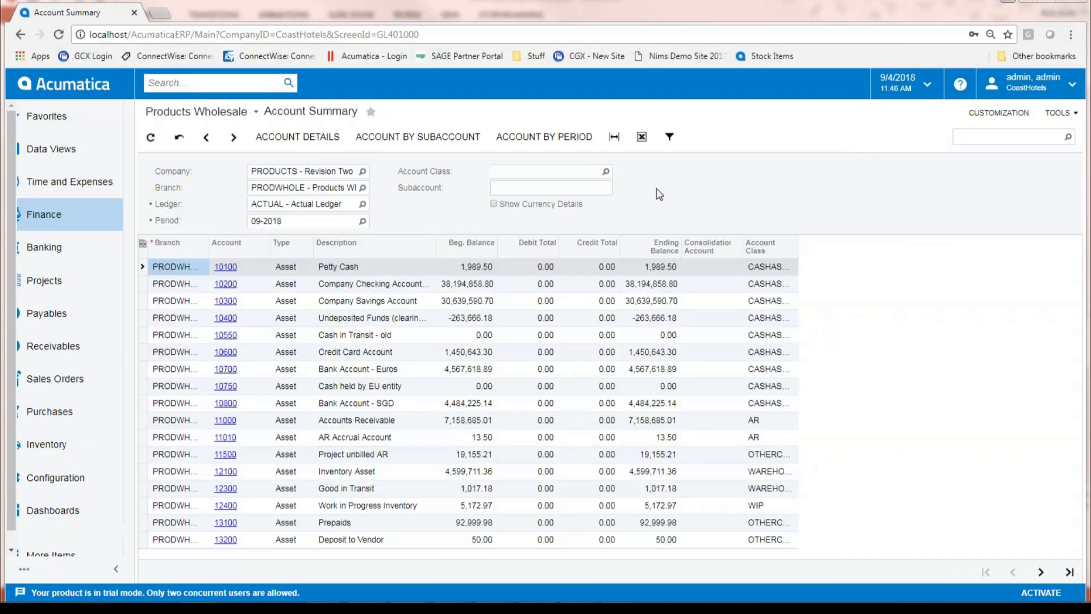